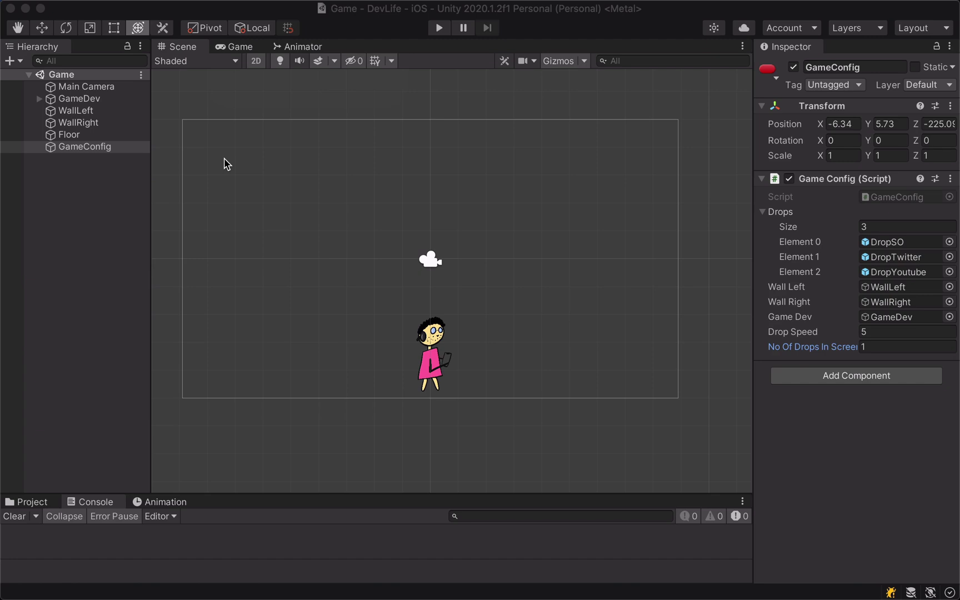
# - Run the game in the Game view and steer the character left and right under falling drops
pyautogui.click(236, 47)
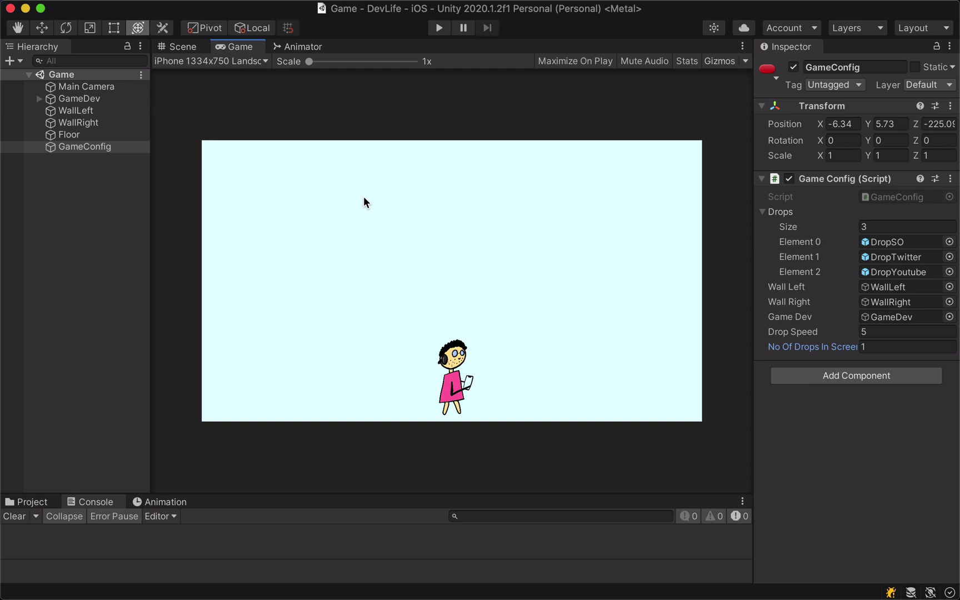
pyautogui.click(437, 29)
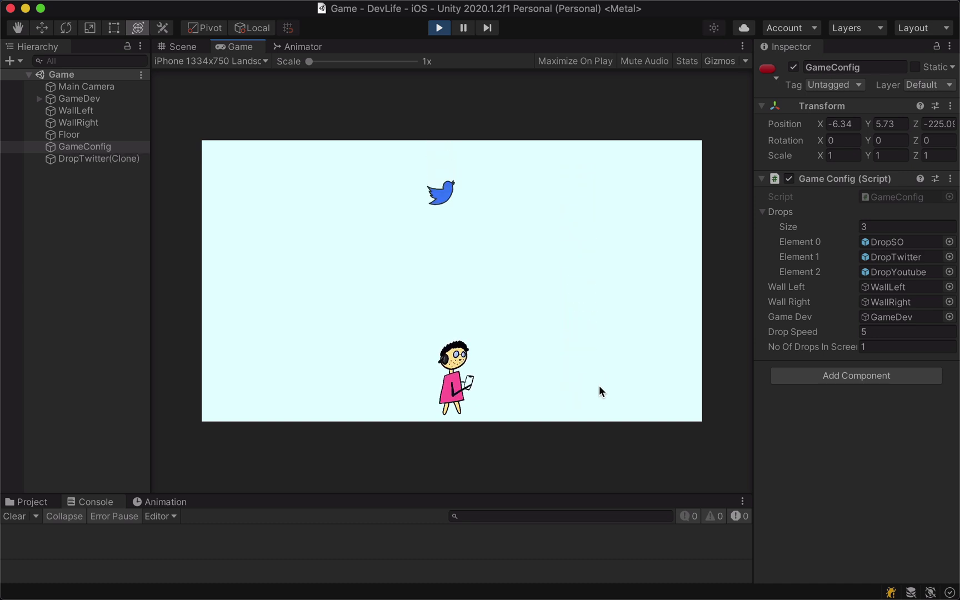
pyautogui.press('Left')
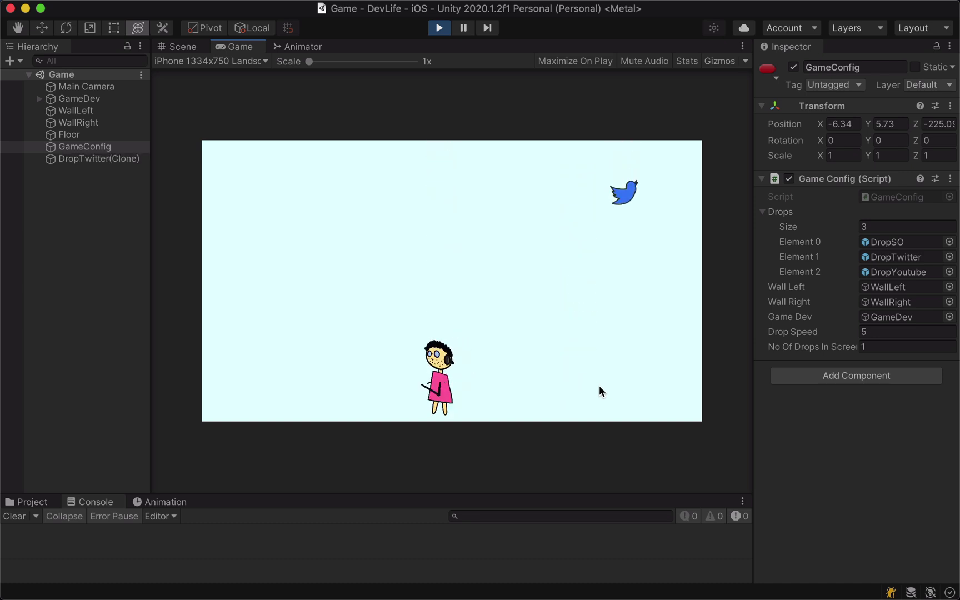
pyautogui.press('Right')
pyautogui.press('Left')
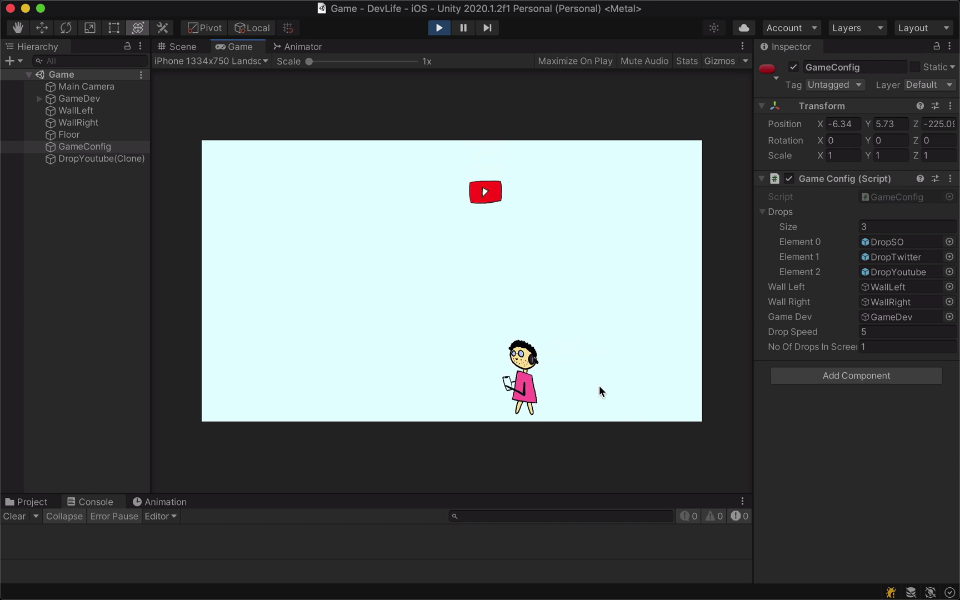
pyautogui.press('Left')
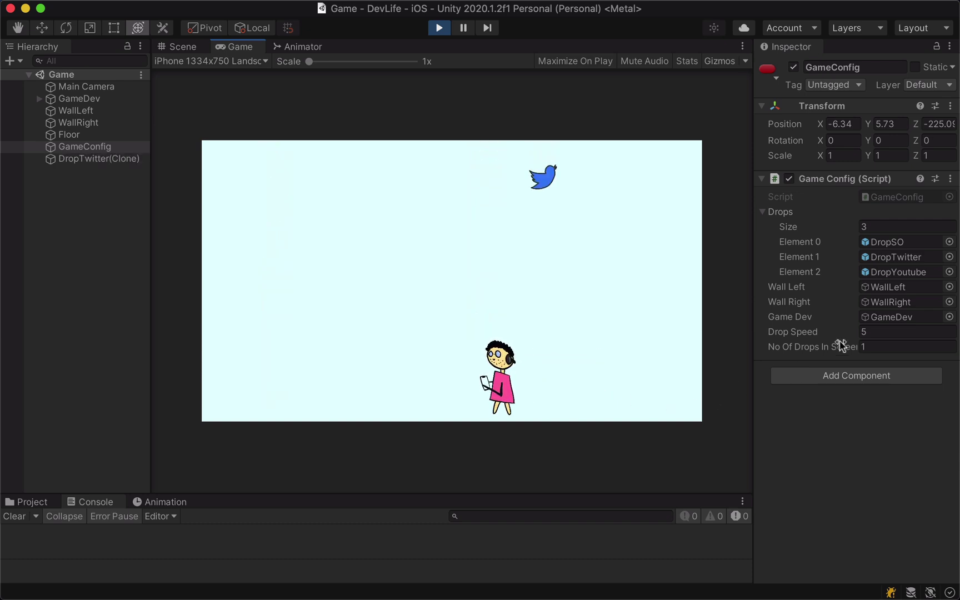
# - Set Game Config Drop Speed to 10 and No Of Drops In Screen to 3
pyautogui.click(875, 331)
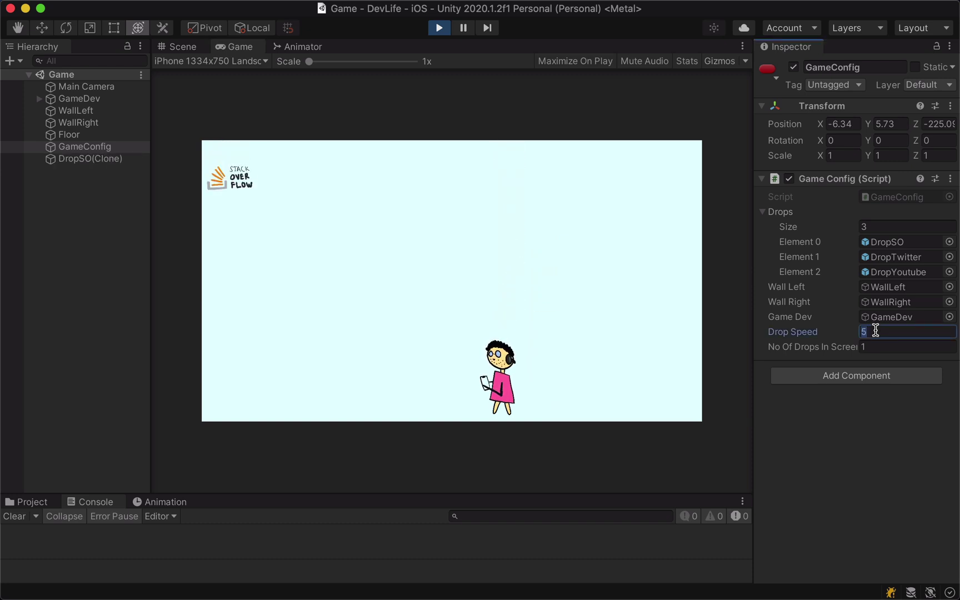
pyautogui.write('10')
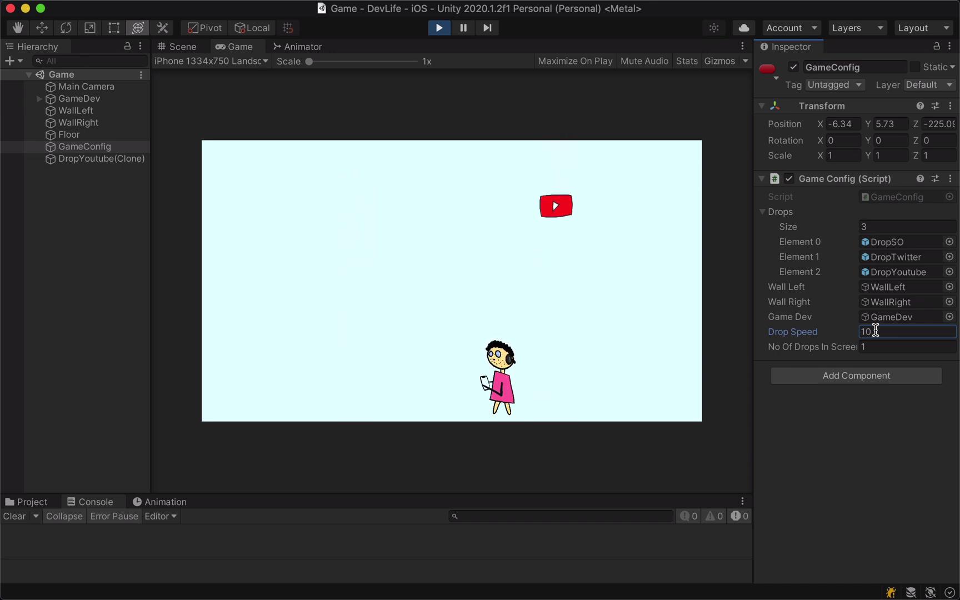
pyautogui.click(878, 347)
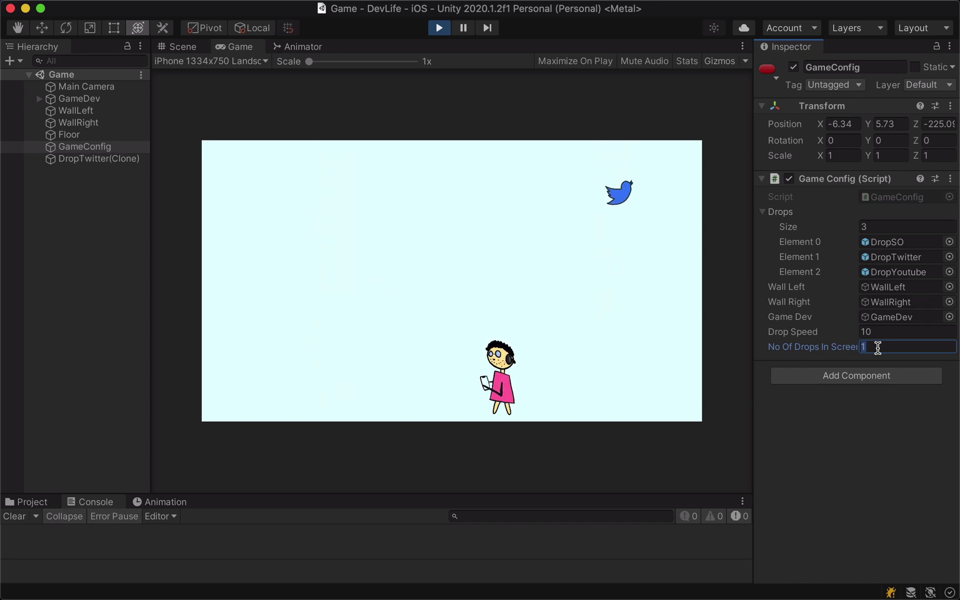
pyautogui.write('3')
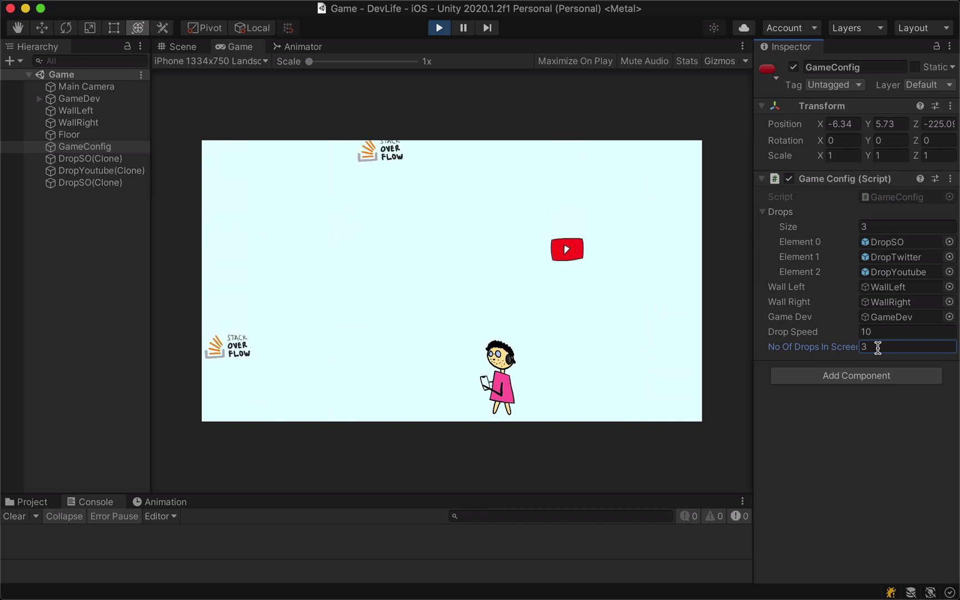
# - Try 30 drops on screen, then set No Of Drops In Screen back to 3
pyautogui.doubleClick(878, 347)
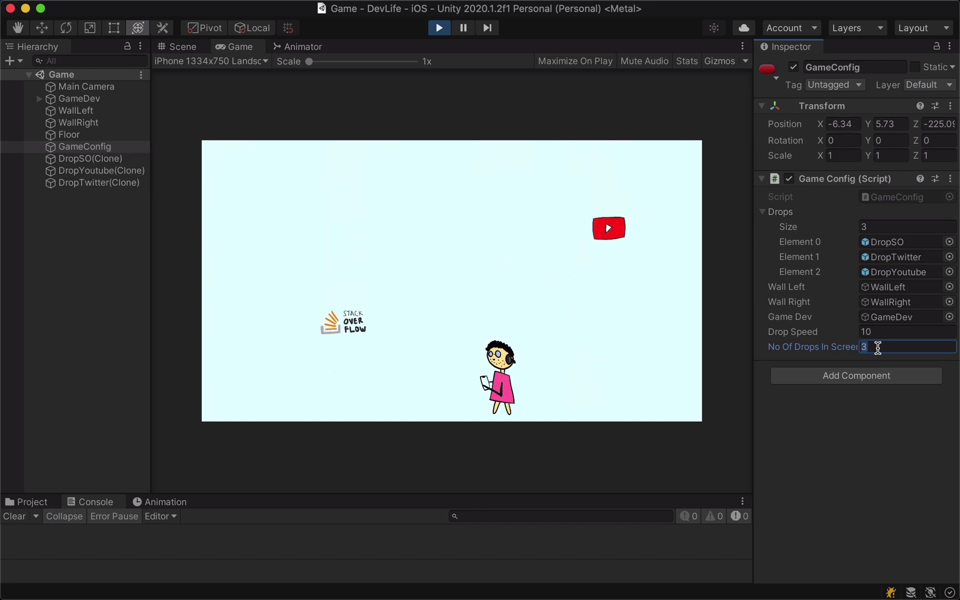
pyautogui.write('30')
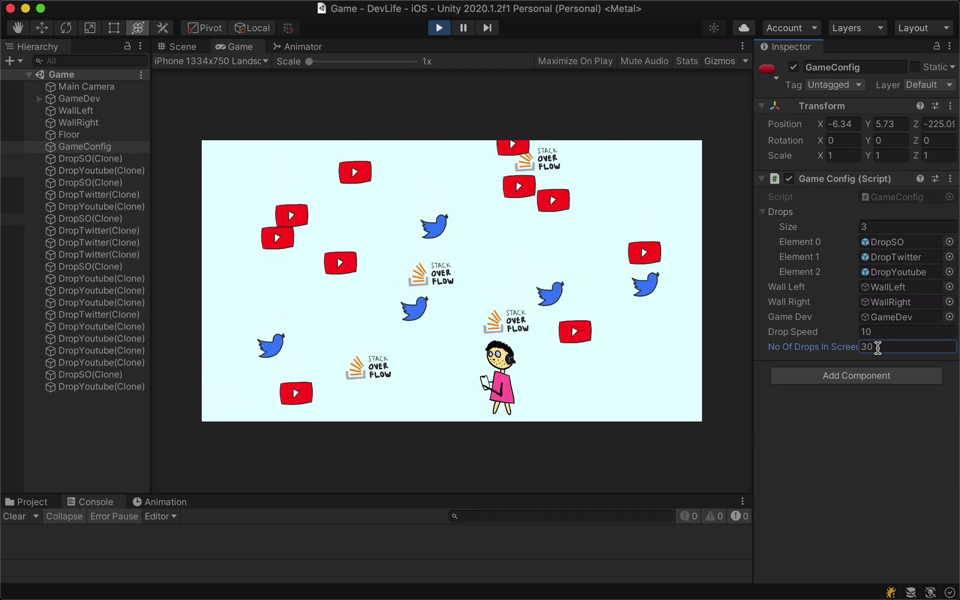
pyautogui.doubleClick(877, 347)
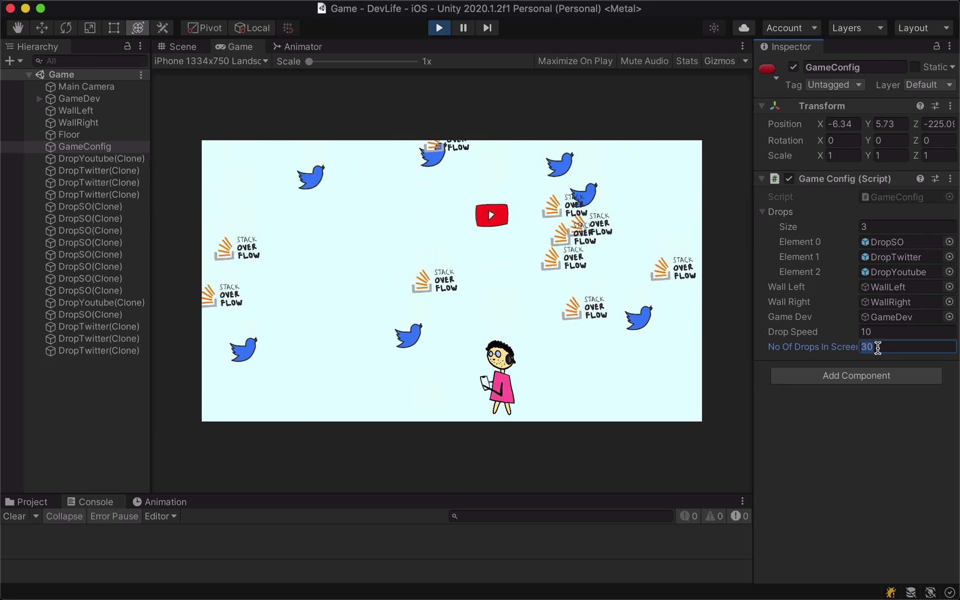
pyautogui.write('3')
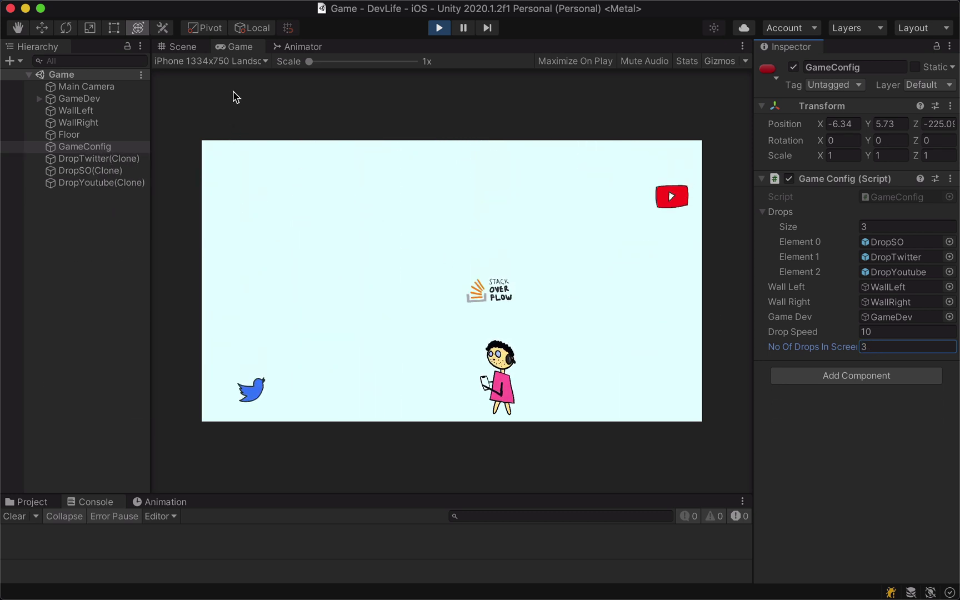
# - Preview the game at iPhone 1334x750 Portrait, then at iPhone X/XS 2436x1125 Landscape
pyautogui.click(242, 62)
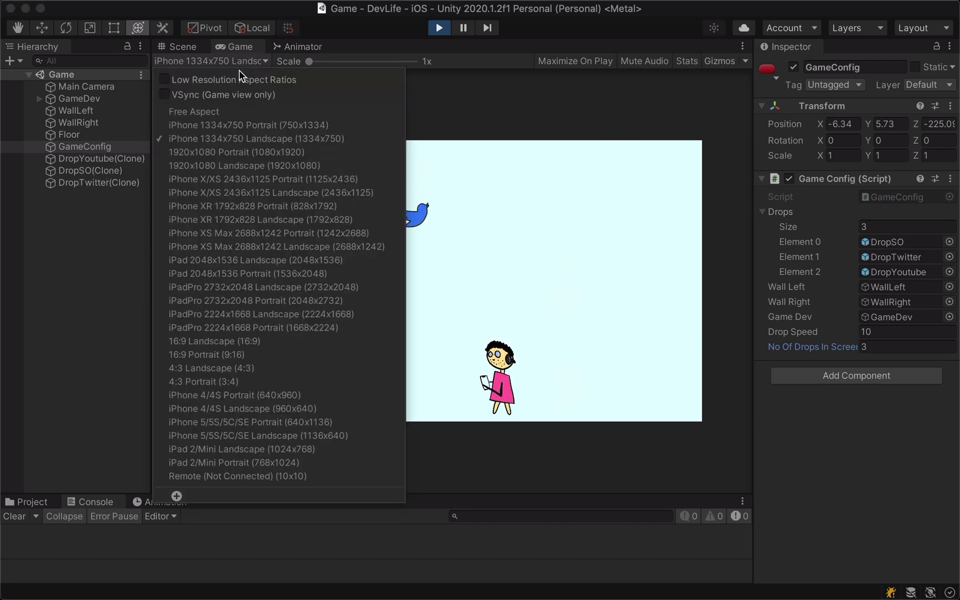
pyautogui.click(257, 126)
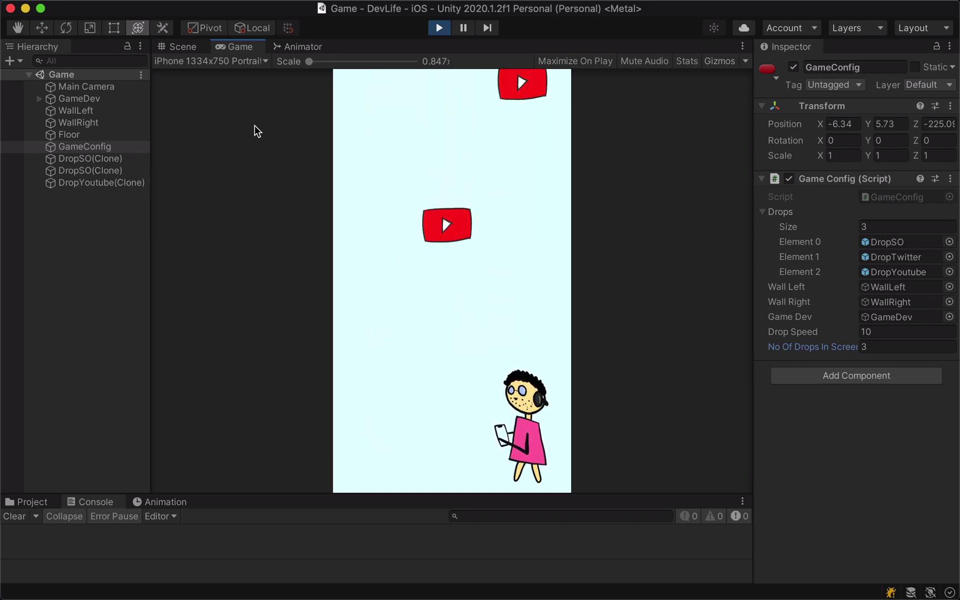
pyautogui.click(233, 61)
pyautogui.click(272, 200)
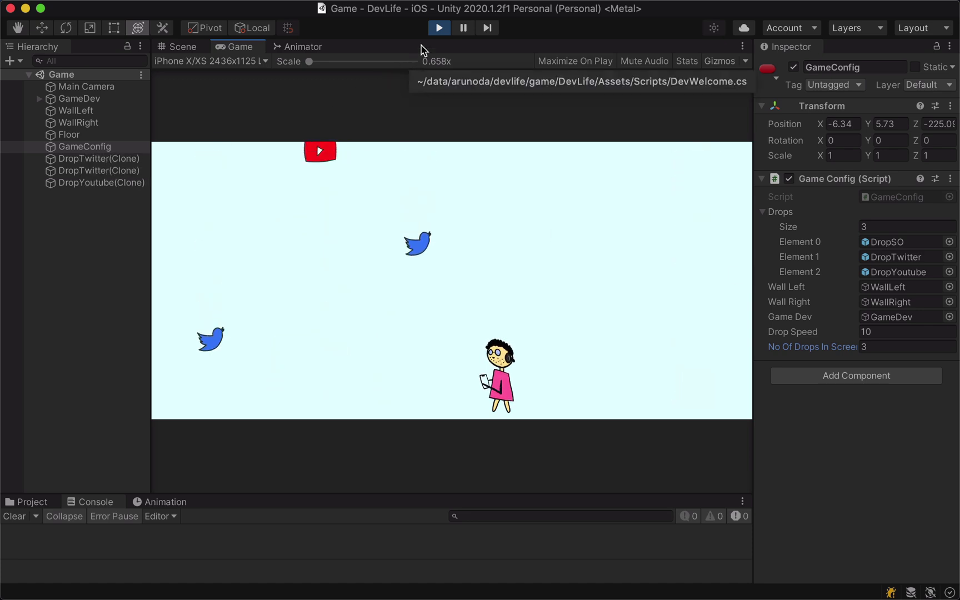
# - Exit play mode so the Scene view returns with Drop Speed 5
pyautogui.click(439, 27)
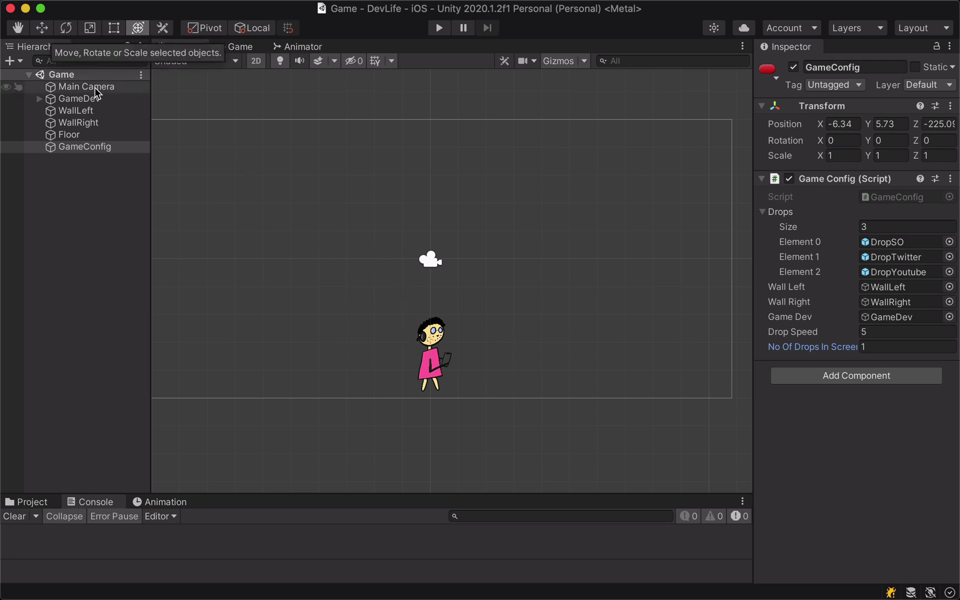
# - Drag the GameDev character around the scene, ending at the centre (X 0.03, Y 0)
pyautogui.click(78, 98)
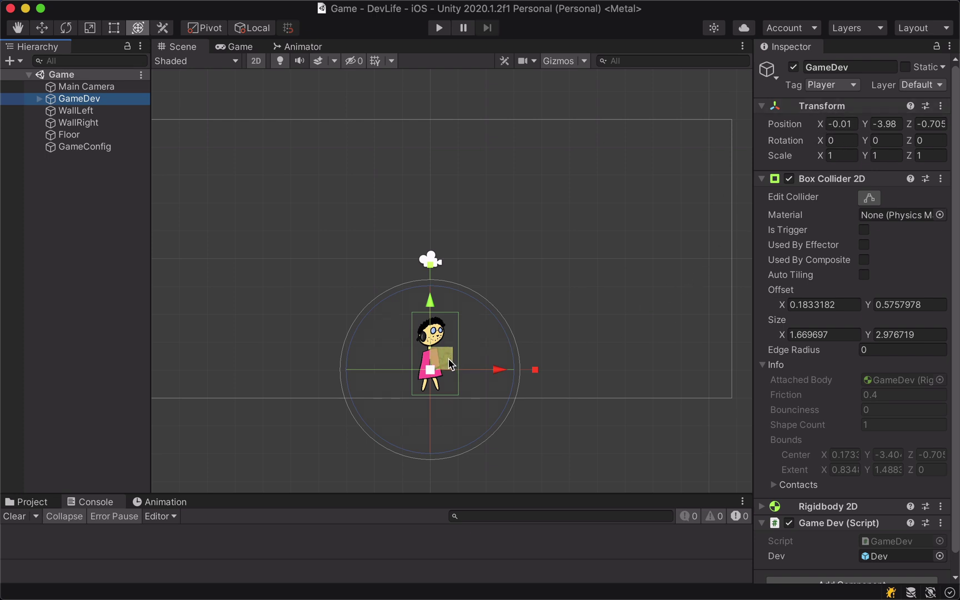
pyautogui.moveTo(447, 358); pyautogui.dragTo(449, 255)
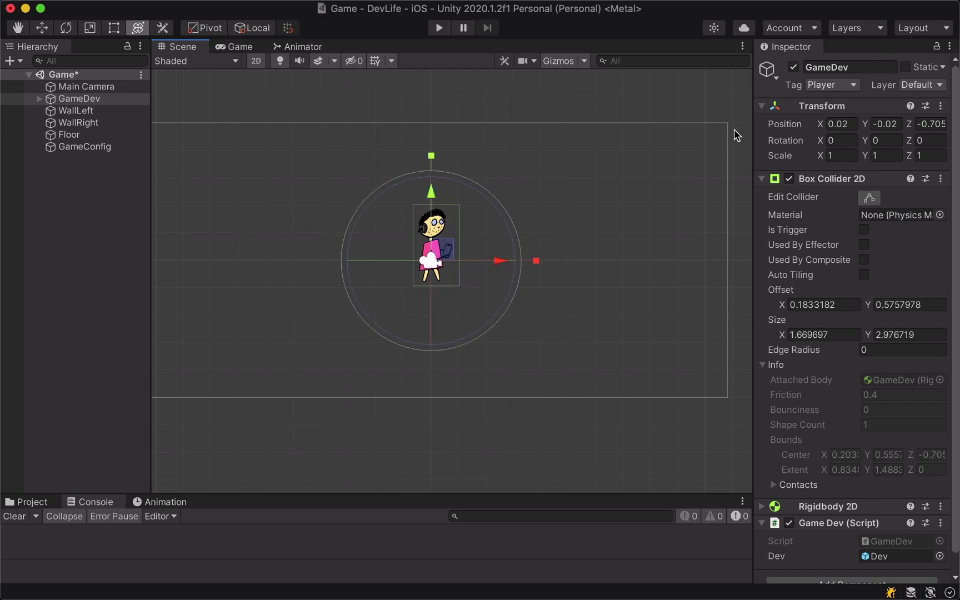
pyautogui.write('0')
pyautogui.click(889, 123)
pyautogui.write('0')
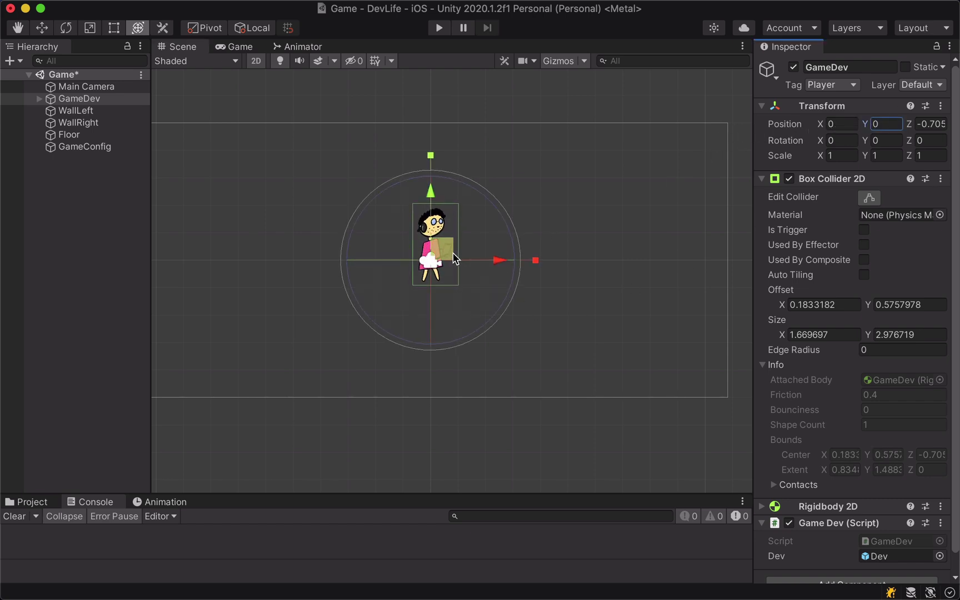
pyautogui.moveTo(445, 249)
pyautogui.mouseDown()
pyautogui.moveTo(600, 254)
pyautogui.moveTo(265, 253)
pyautogui.moveTo(444, 249)
pyautogui.moveTo(445, 162)
pyautogui.moveTo(433, 355)
pyautogui.moveTo(444, 385)
pyautogui.mouseUp()
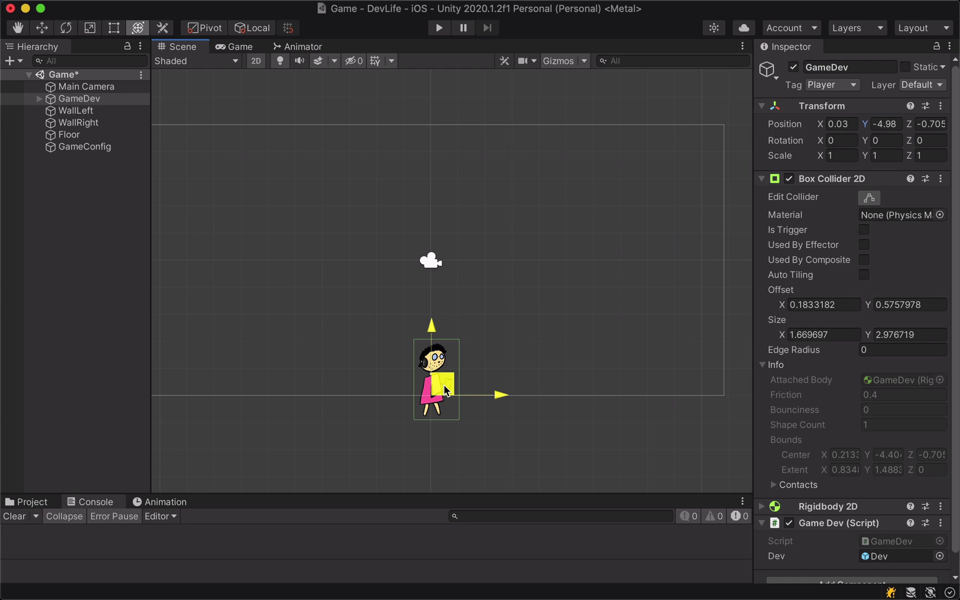
pyautogui.moveTo(444, 384)
pyautogui.mouseDown()
pyautogui.moveTo(453, 140)
pyautogui.moveTo(442, 115)
pyautogui.mouseUp()
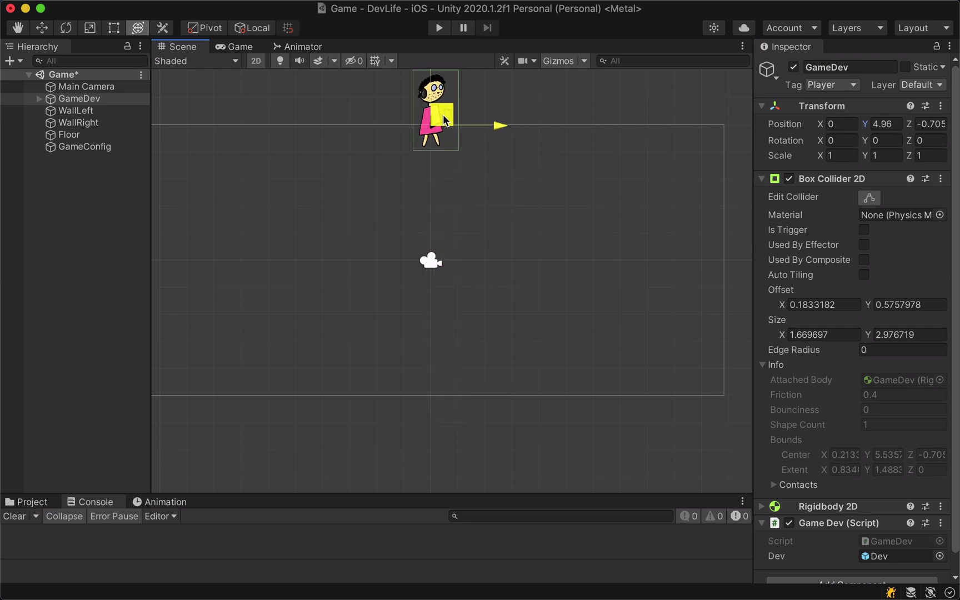
pyautogui.moveTo(442, 115); pyautogui.dragTo(443, 249)
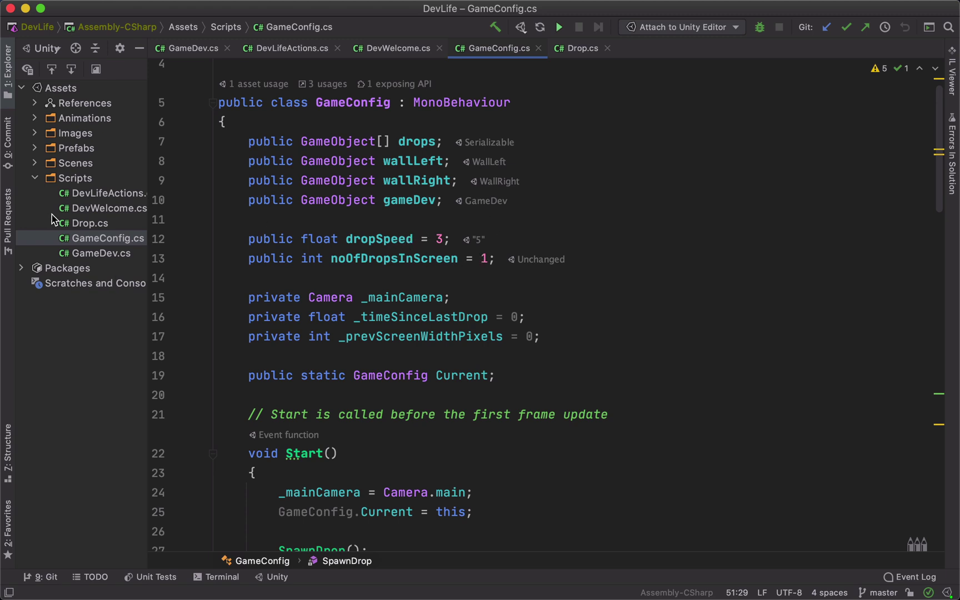
pyautogui.doubleClick(82, 224)
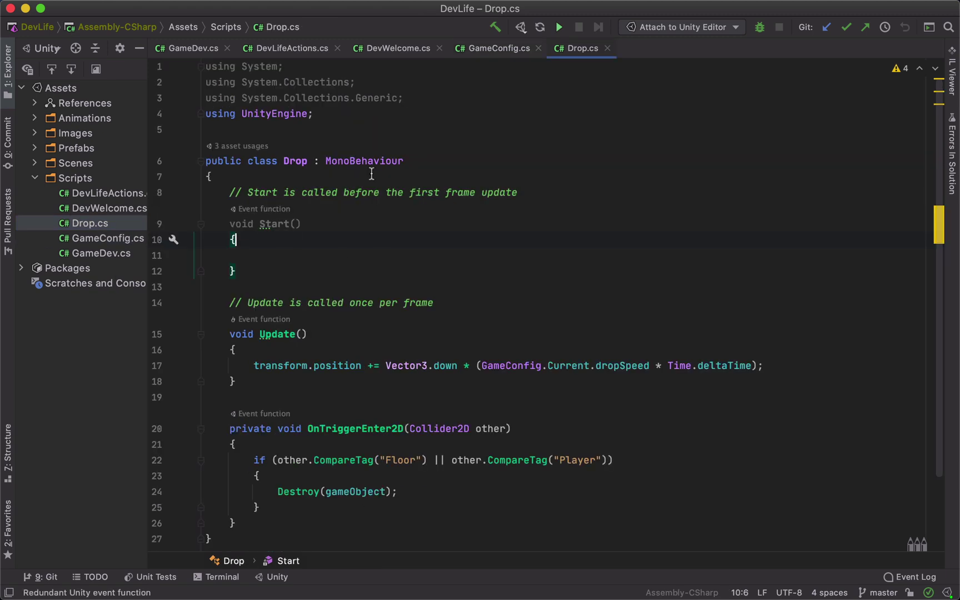
pyautogui.keyDown('super'); pyautogui.scroll(3, 353, 209); pyautogui.keyUp('super')
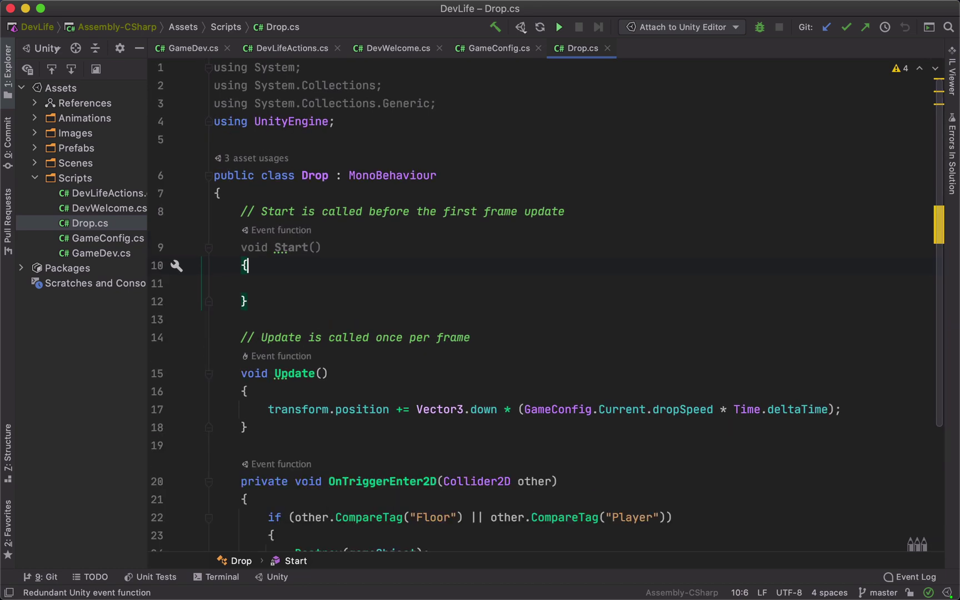
pyautogui.scroll(3, 535, 419)
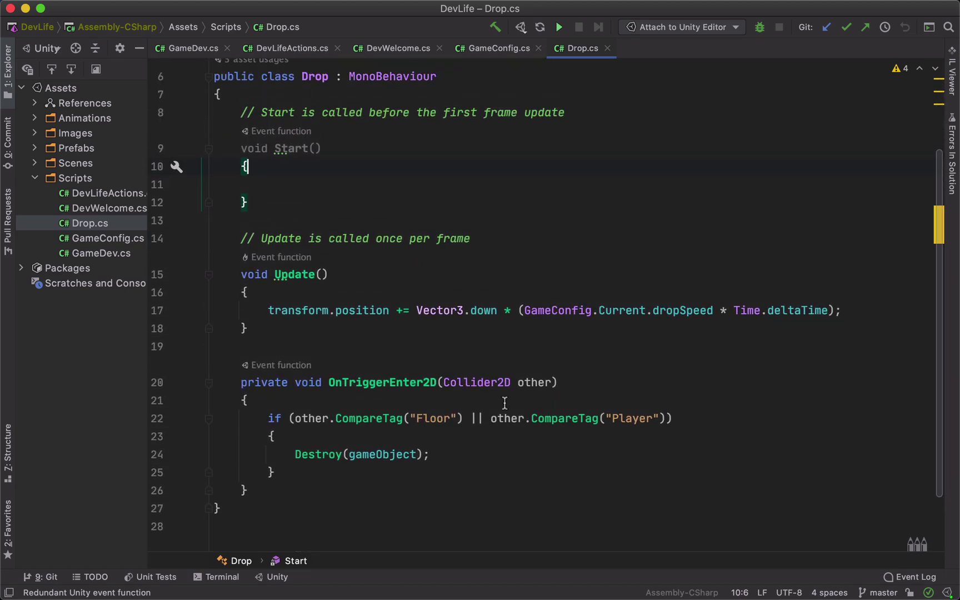
pyautogui.scroll(-1, 411, 306)
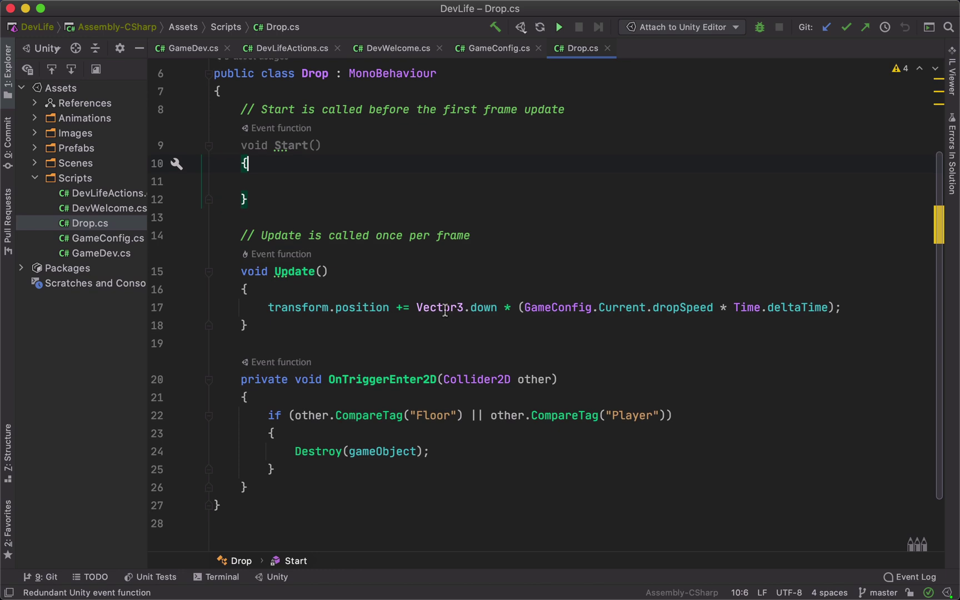
pyautogui.click(499, 323)
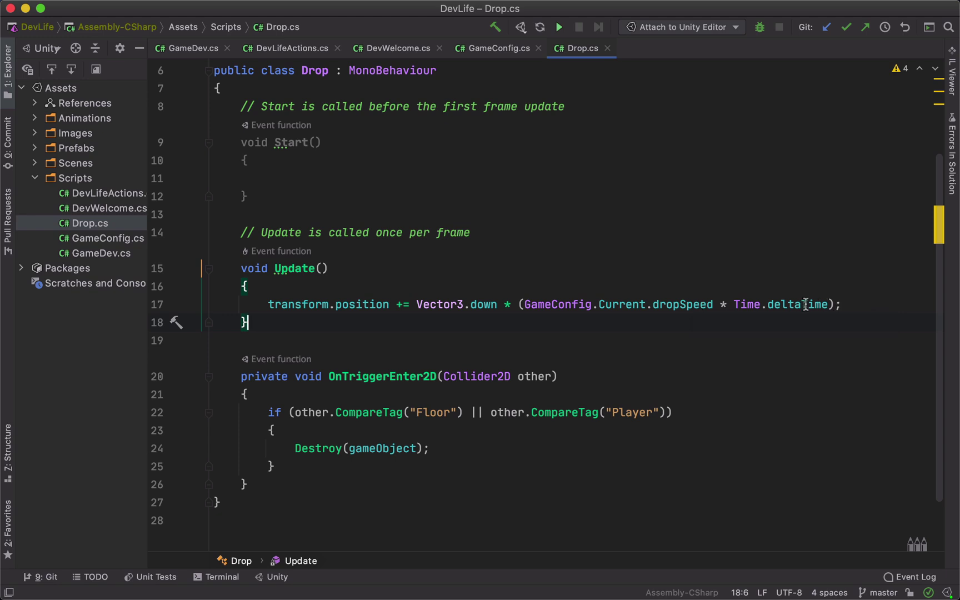
pyautogui.click(863, 304)
pyautogui.moveTo(856, 305); pyautogui.dragTo(410, 303)
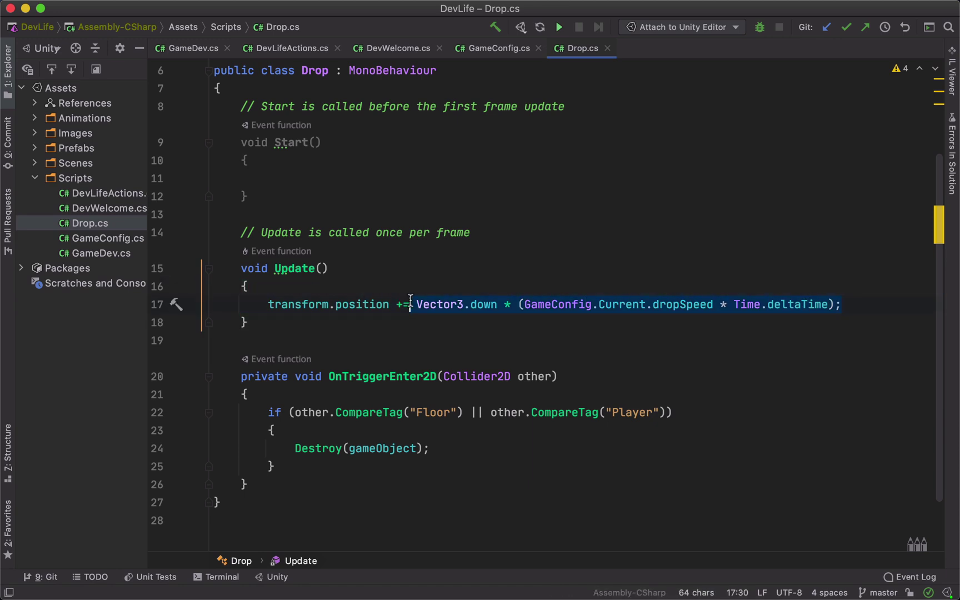
pyautogui.hotkey('ctrl', 'Tab')
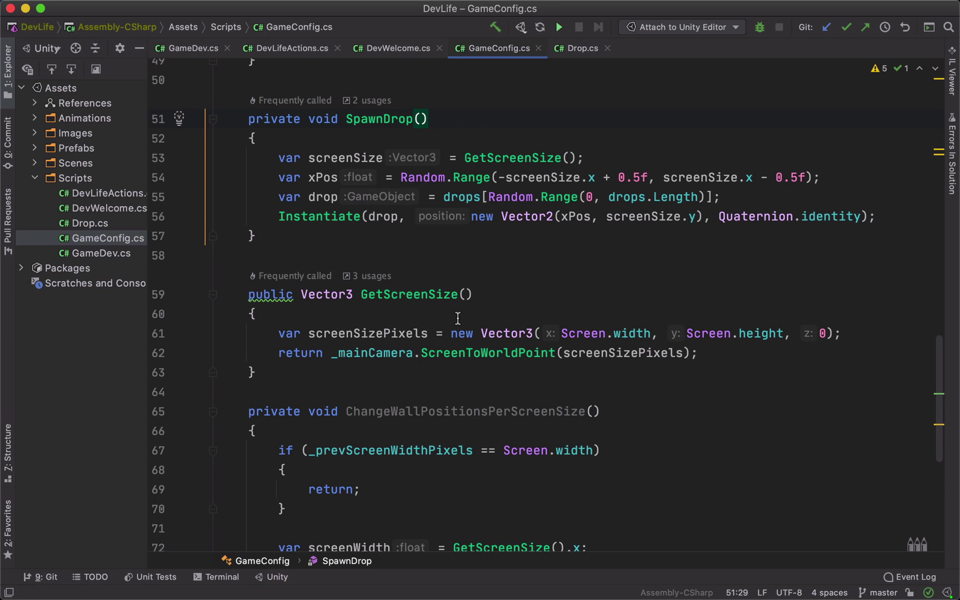
# - Replace _mainCamera on line 62 of GetScreenSize with Camera.main
pyautogui.doubleClick(405, 296)
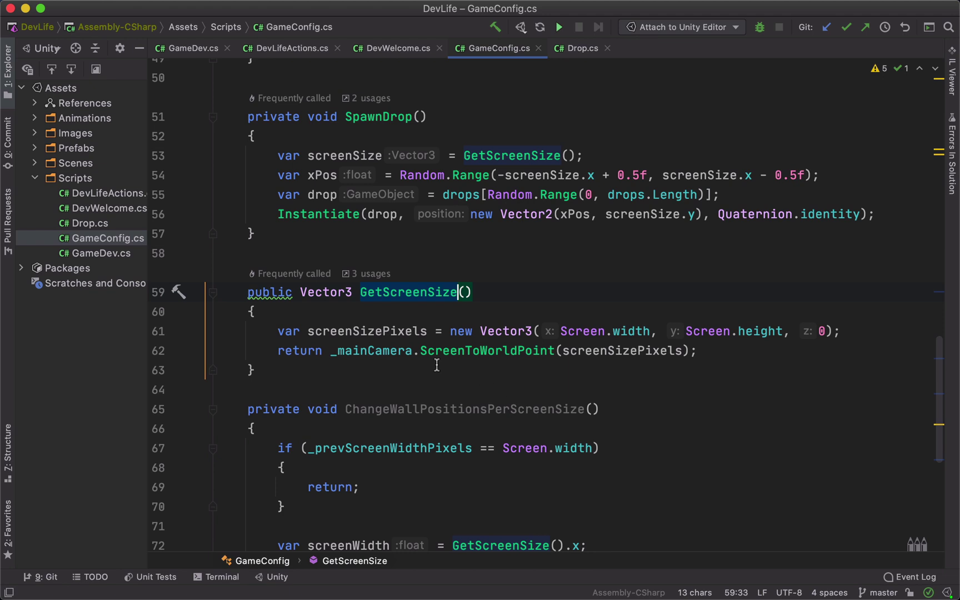
pyautogui.click(390, 351)
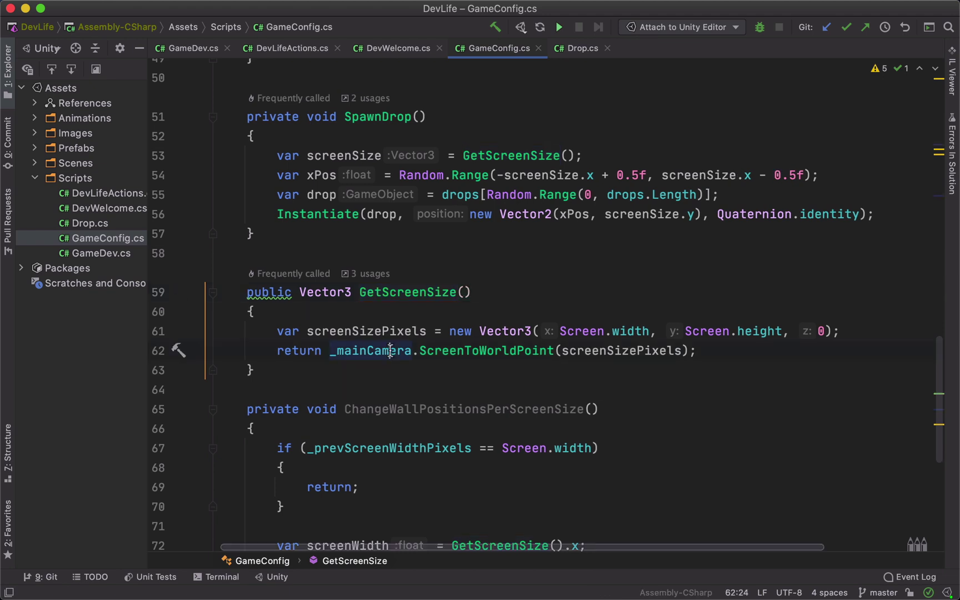
pyautogui.scroll(-1, 391, 350)
pyautogui.doubleClick(377, 344)
pyautogui.write('Camera.')
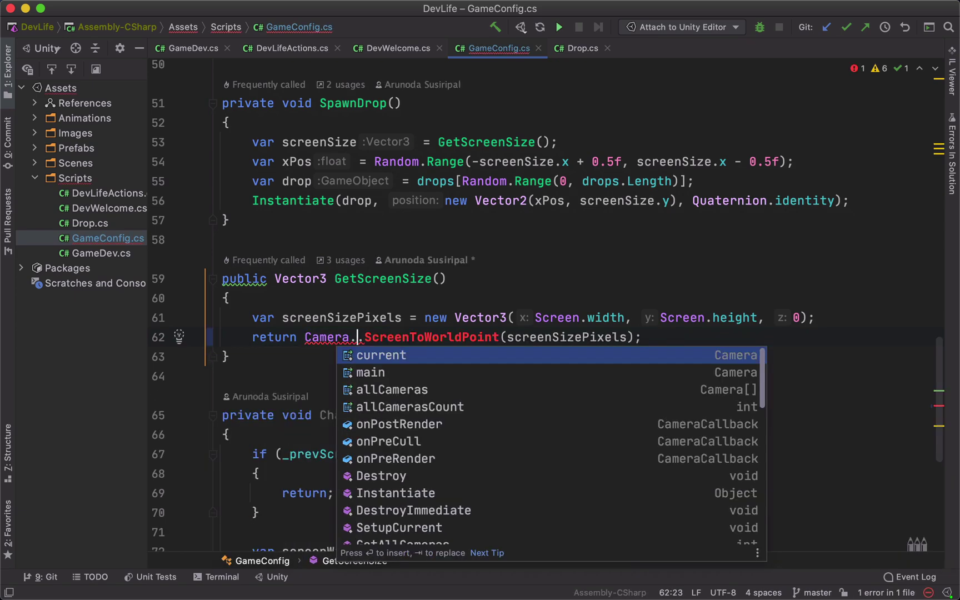
pyautogui.write('ma')
pyautogui.press('Return')
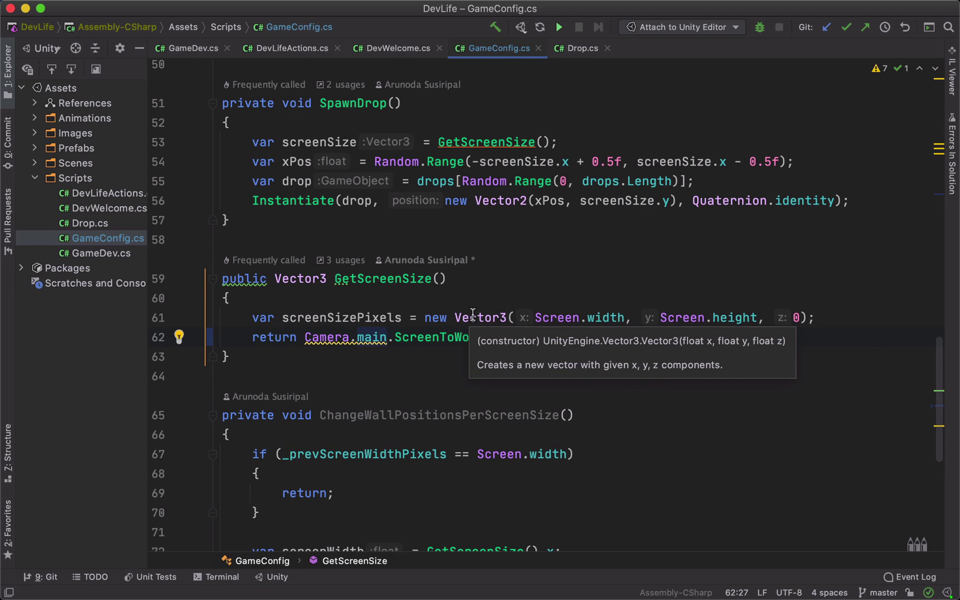
pyautogui.scroll(5, 472, 313)
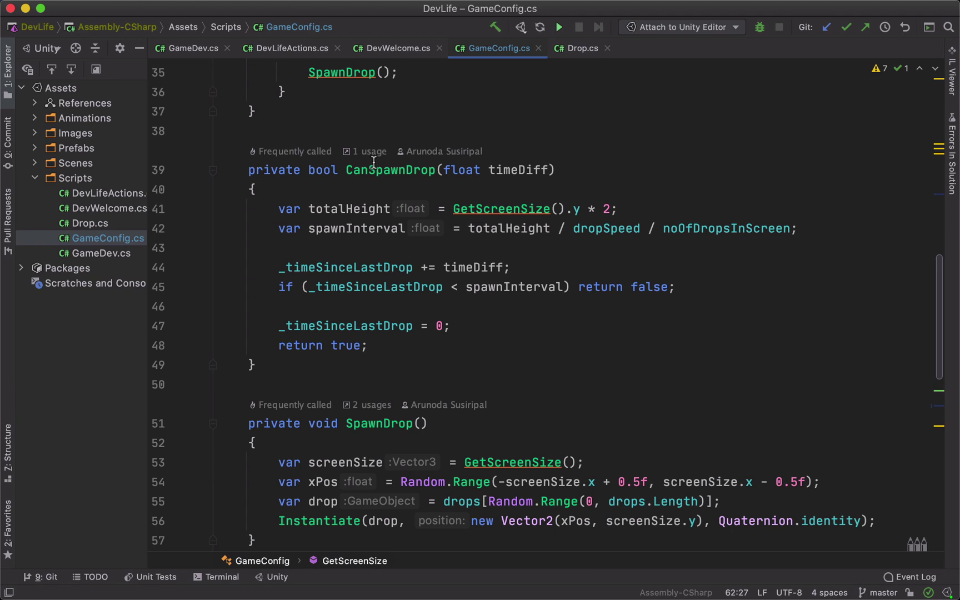
pyautogui.moveTo(390, 169)
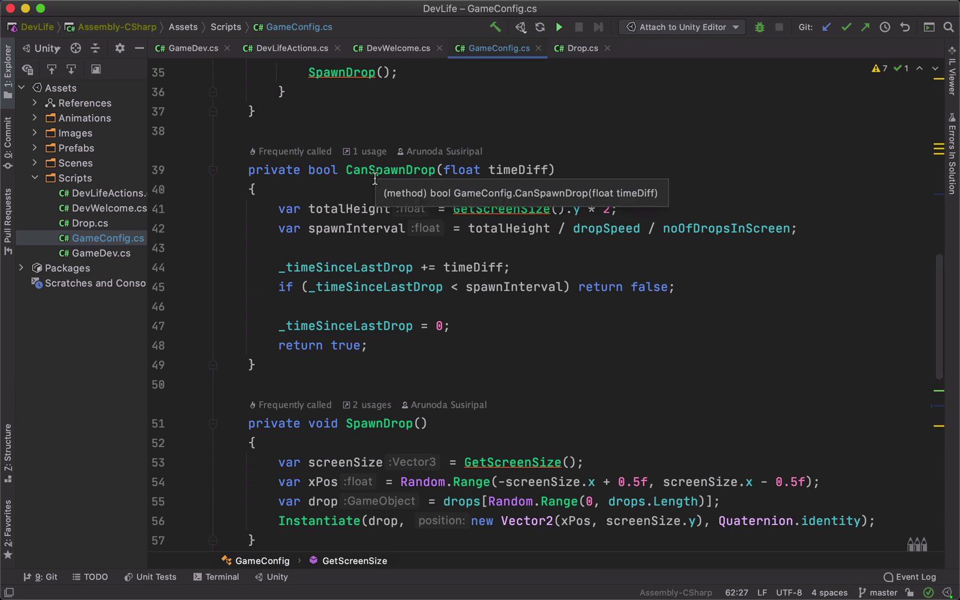
pyautogui.click(362, 210)
pyautogui.doubleClick(362, 210)
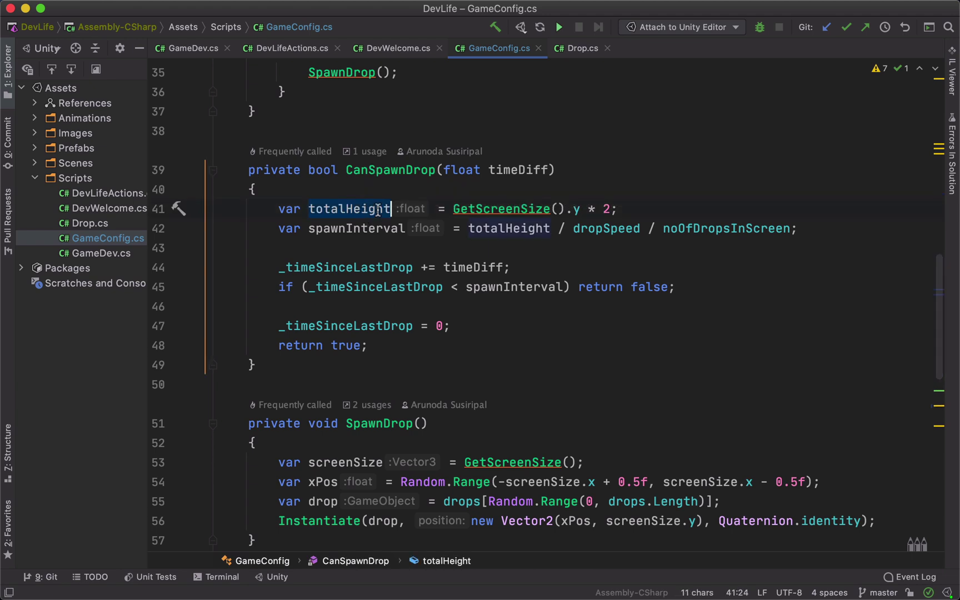
pyautogui.doubleClick(479, 210)
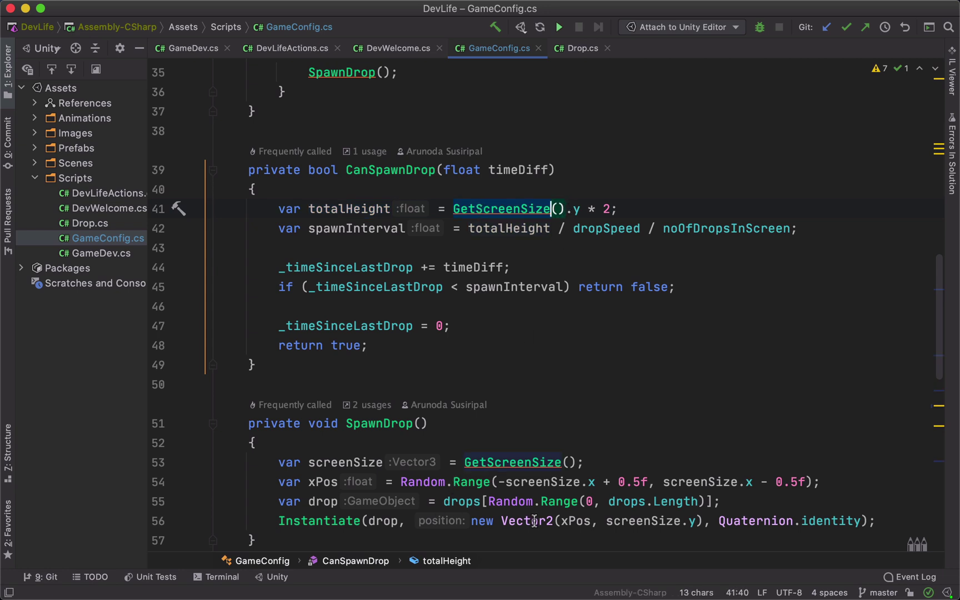
pyautogui.scroll(1, 549, 210)
pyautogui.moveTo(596, 215); pyautogui.dragTo(587, 215)
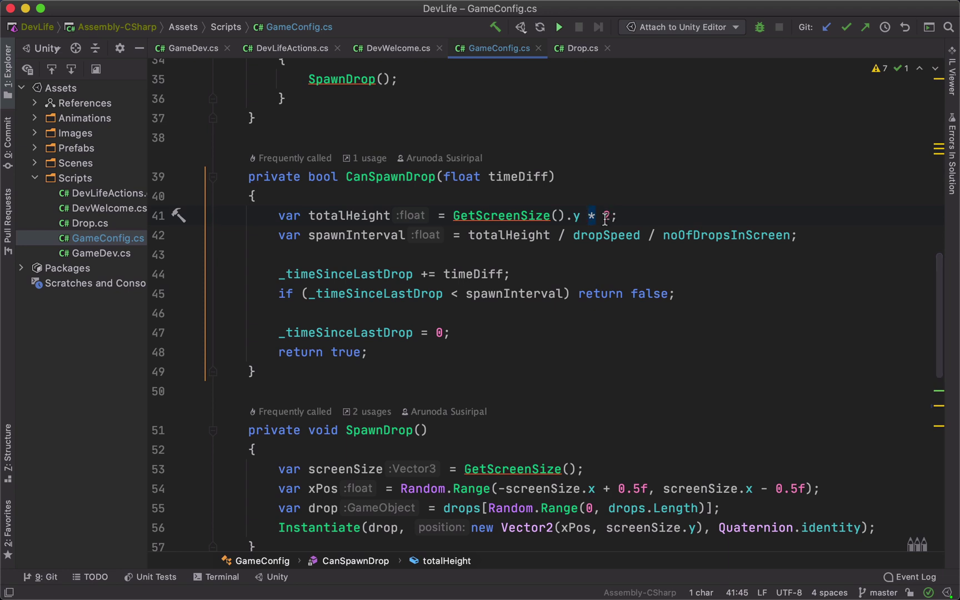
pyautogui.doubleClick(529, 235)
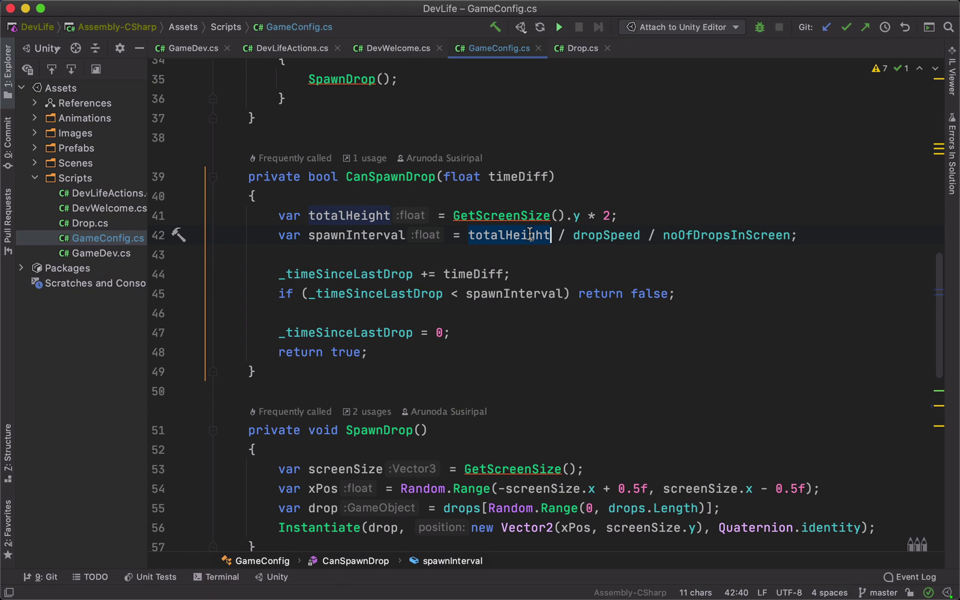
pyautogui.doubleClick(350, 235)
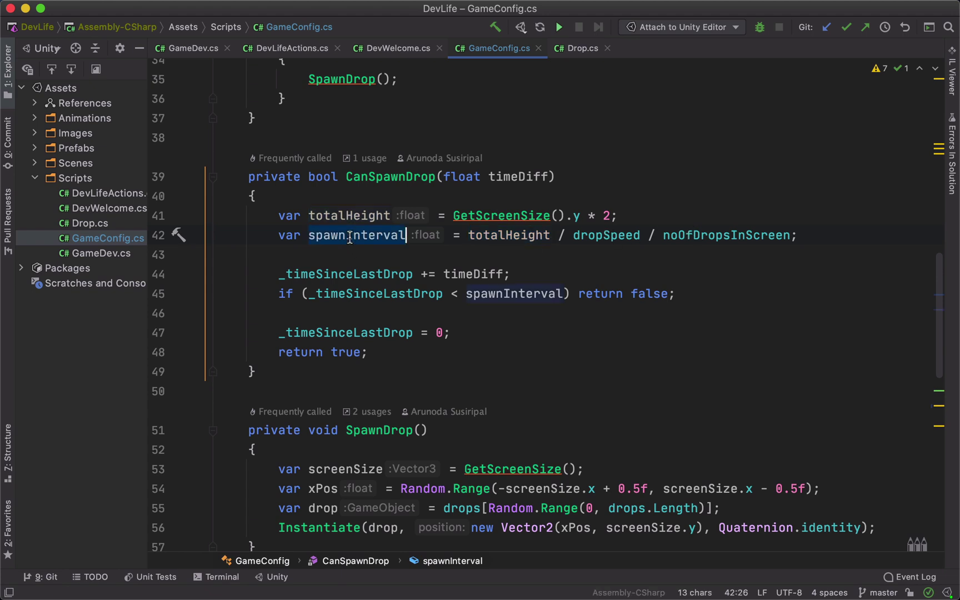
pyautogui.click(617, 235)
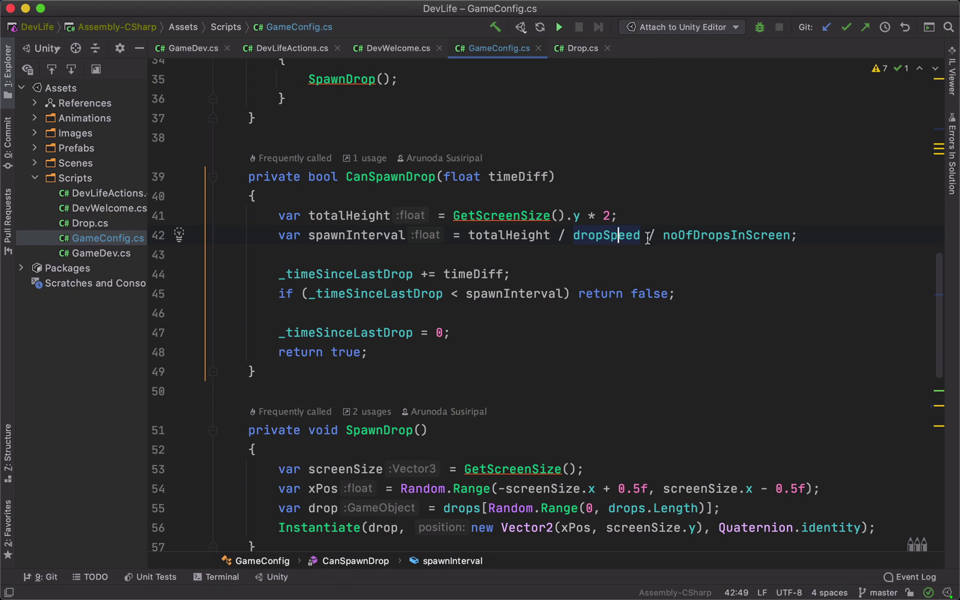
pyautogui.doubleClick(707, 236)
pyautogui.moveTo(347, 332)
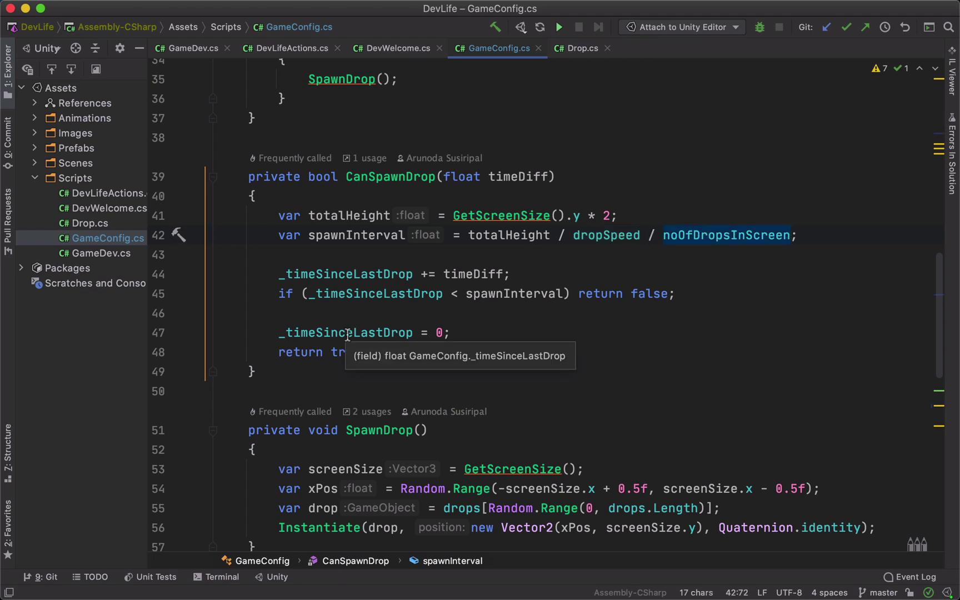